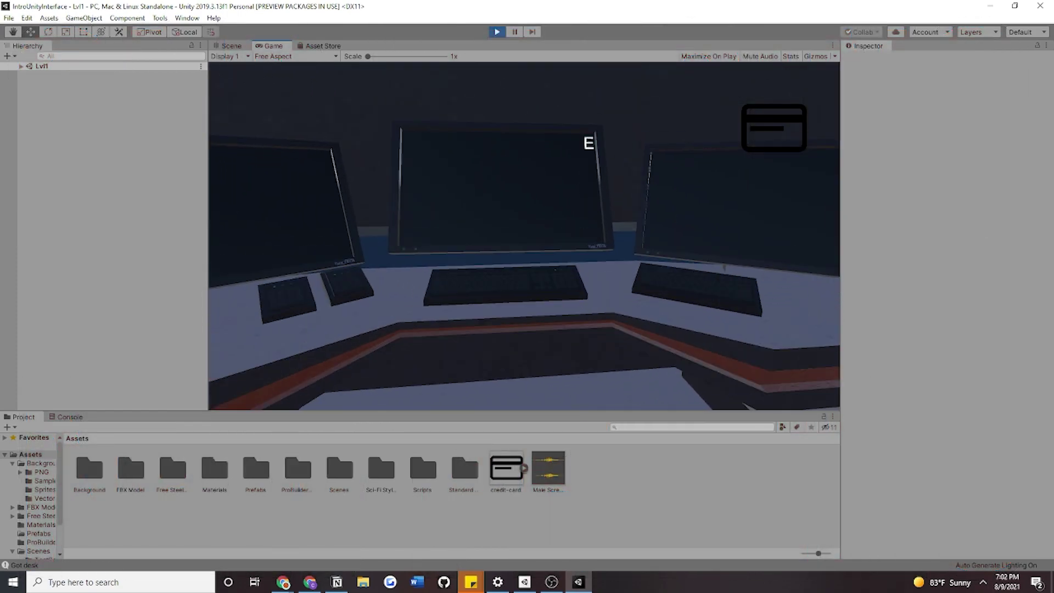
Play-test the level by leaving the desk and moving toward the ladder, and stop play mode.
{"action": "key", "text": "w"}
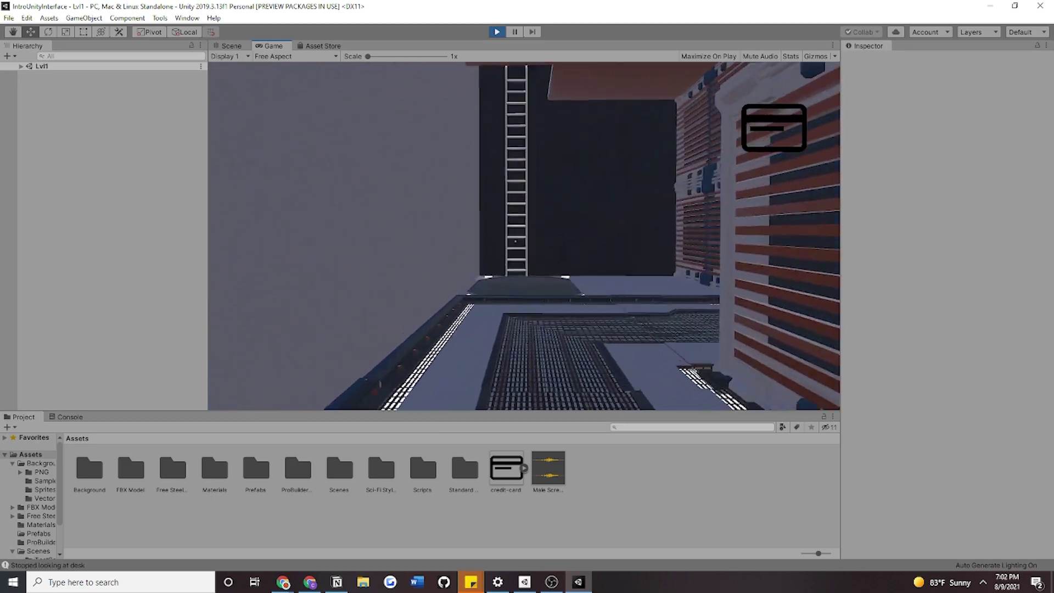
{"action": "key", "text": "e"}
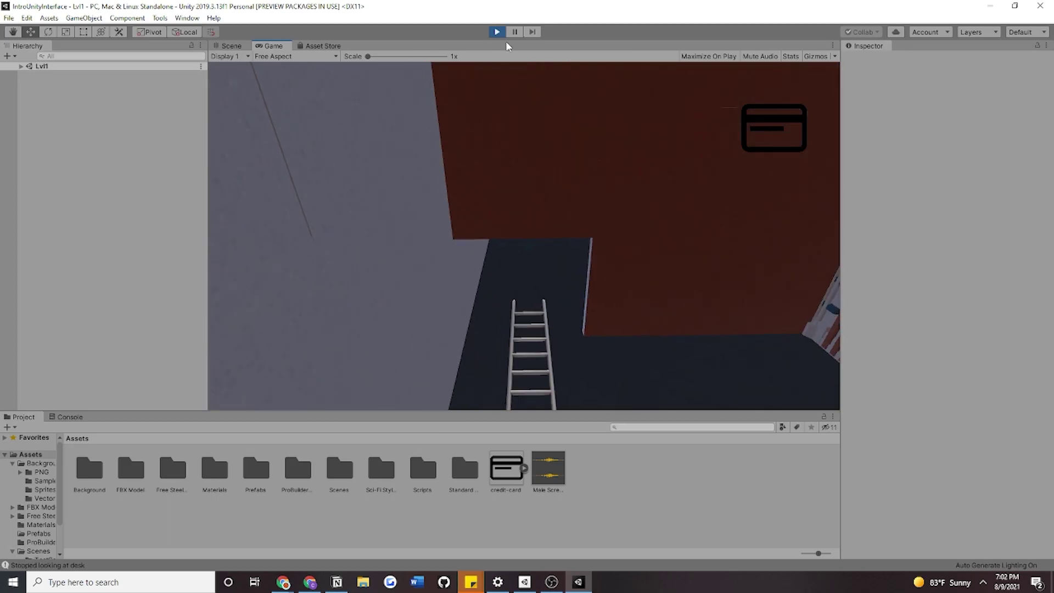
{"action": "left_click", "coordinate": [497, 31]}
{"action": "key", "text": "alt+Tab"}
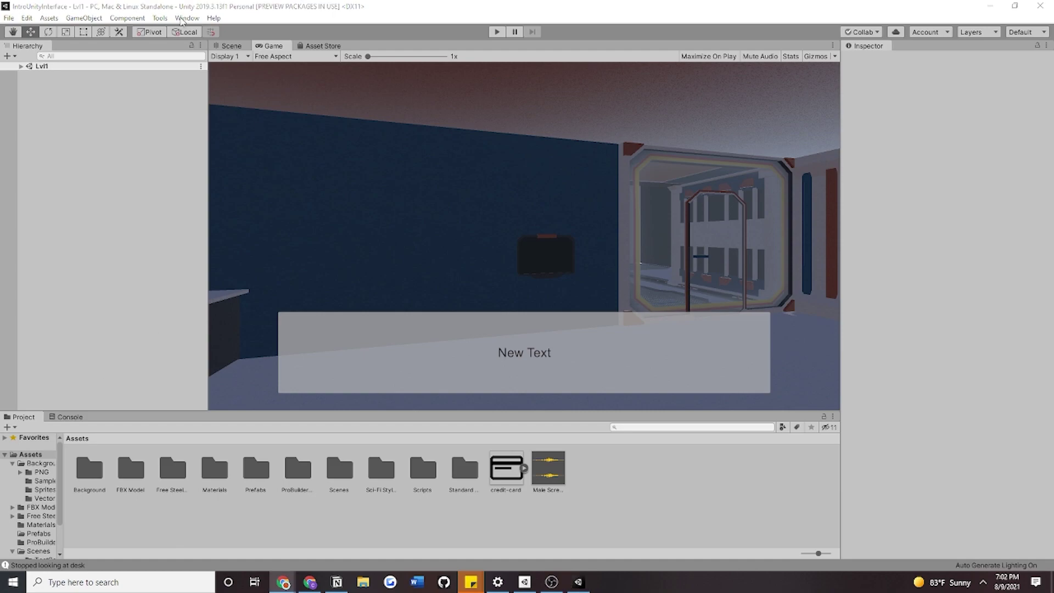
Switch the editor to the saved CTGCodin window layout.
{"action": "left_click", "coordinate": [186, 17]}
{"action": "mouse_move", "coordinate": [264, 58]}
{"action": "left_click", "coordinate": [342, 71]}
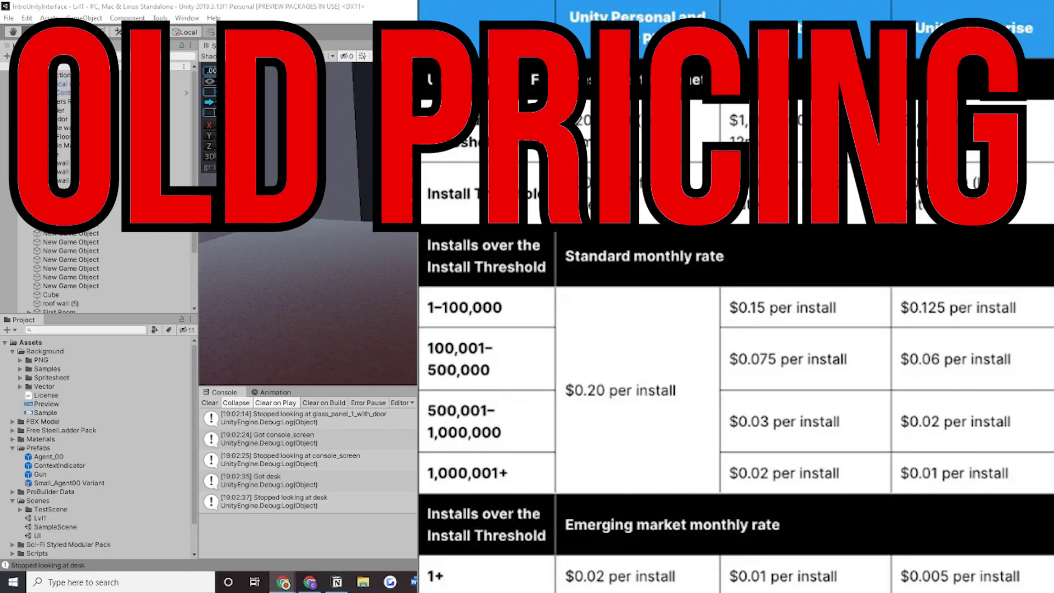
Collapse the Prefabs and Scenes asset folders and inspect the TestUI script inside the Scripts folder.
{"action": "scroll", "coordinate": [55, 416], "scroll_direction": "down", "scroll_amount": 1}
{"action": "scroll", "coordinate": [69, 426], "scroll_direction": "up", "scroll_amount": 1}
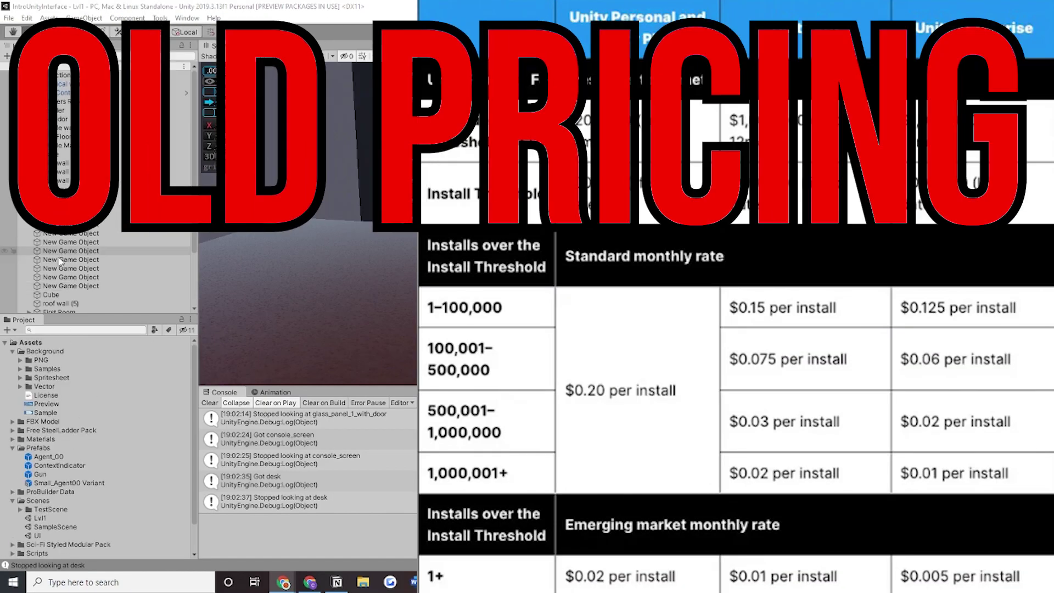
{"action": "left_click", "coordinate": [13, 448]}
{"action": "left_click", "coordinate": [13, 465]}
{"action": "left_click", "coordinate": [12, 483]}
{"action": "left_click", "coordinate": [43, 501]}
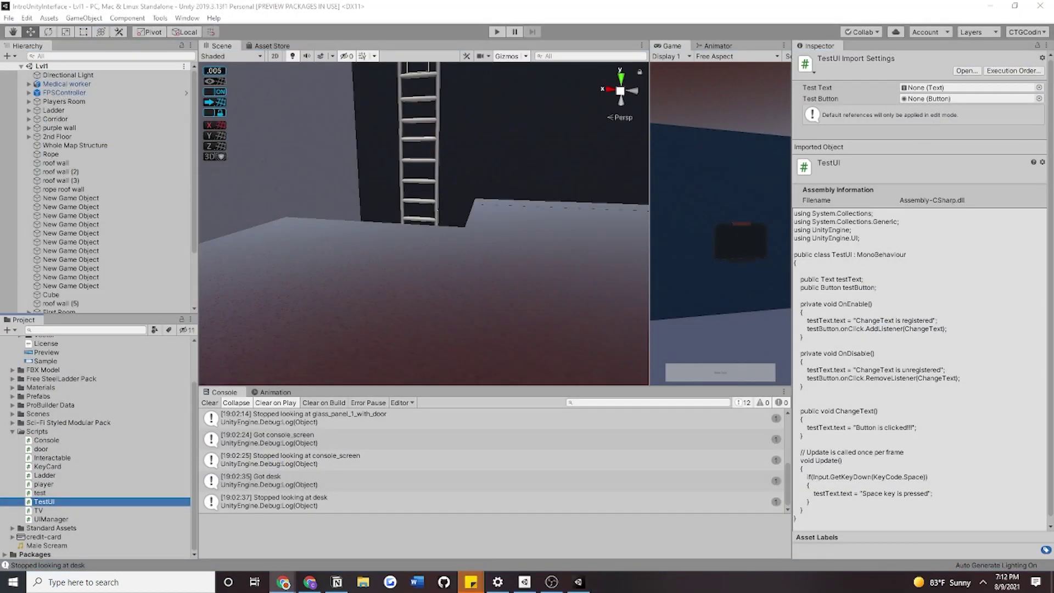
Add a UI Panel as a child of the UI canvas object and name it PausePanel.
{"action": "scroll", "coordinate": [77, 253], "scroll_direction": "down", "scroll_amount": 3}
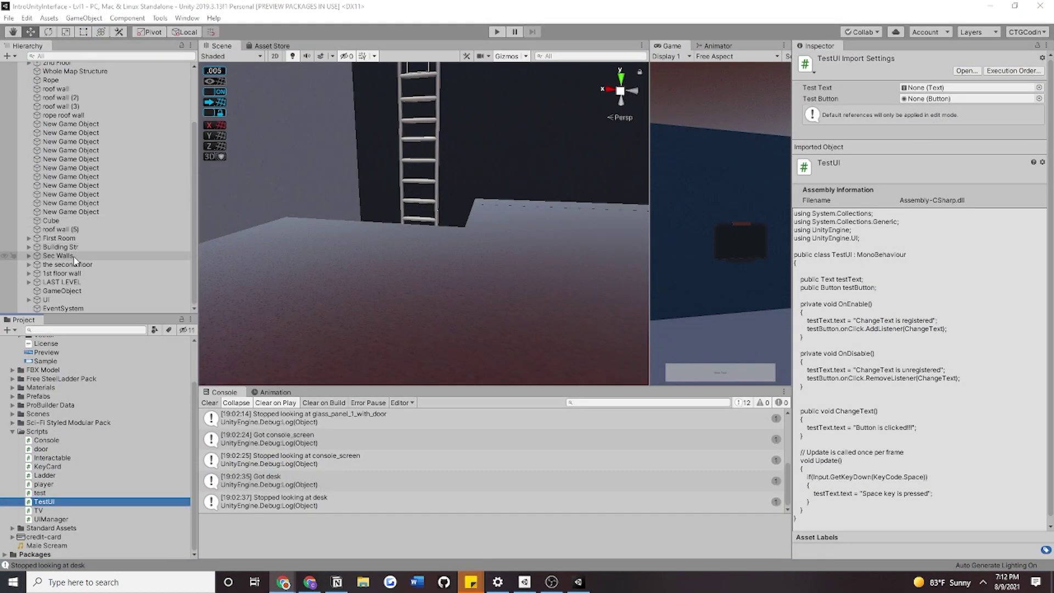
{"action": "left_click", "coordinate": [49, 300]}
{"action": "right_click", "coordinate": [48, 300]}
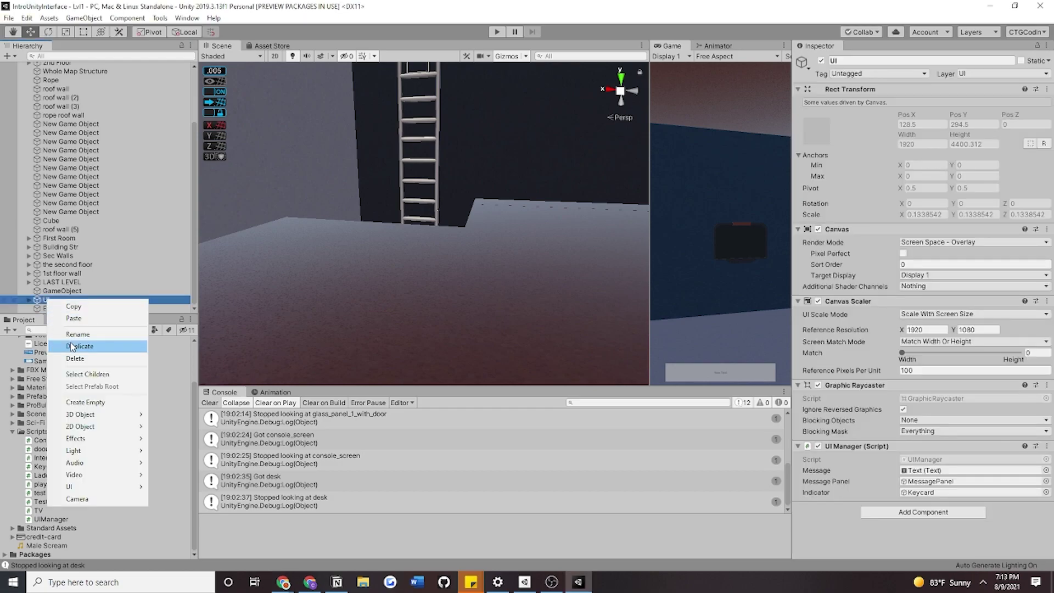
{"action": "mouse_move", "coordinate": [71, 486]}
{"action": "left_click", "coordinate": [167, 463]}
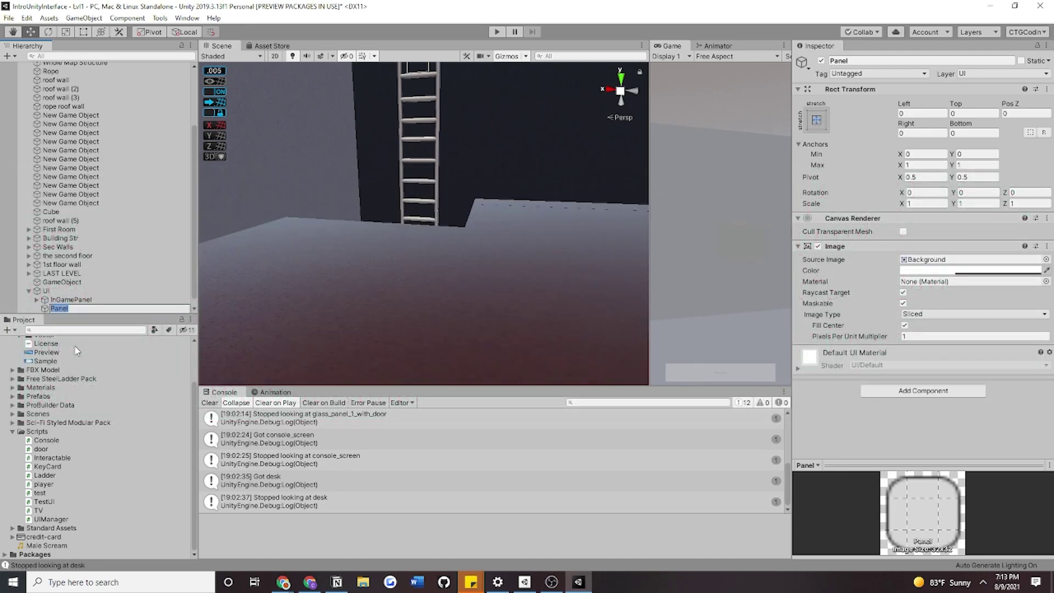
{"action": "type", "text": "PausePanel"}
{"action": "key", "text": "Return"}
{"action": "key", "text": "alt+Tab"}
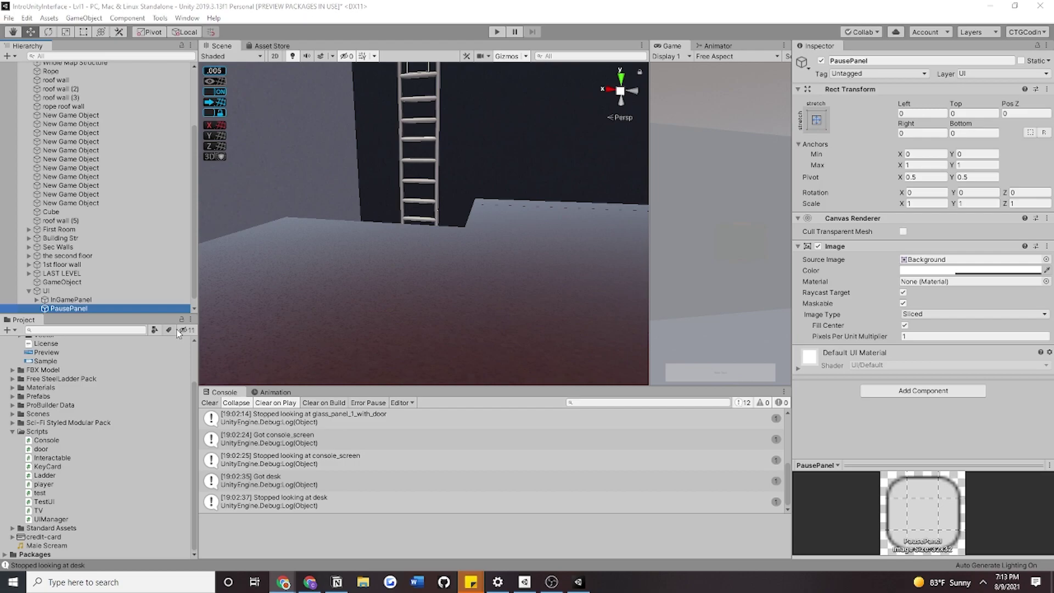
{"action": "left_click", "coordinate": [941, 258]}
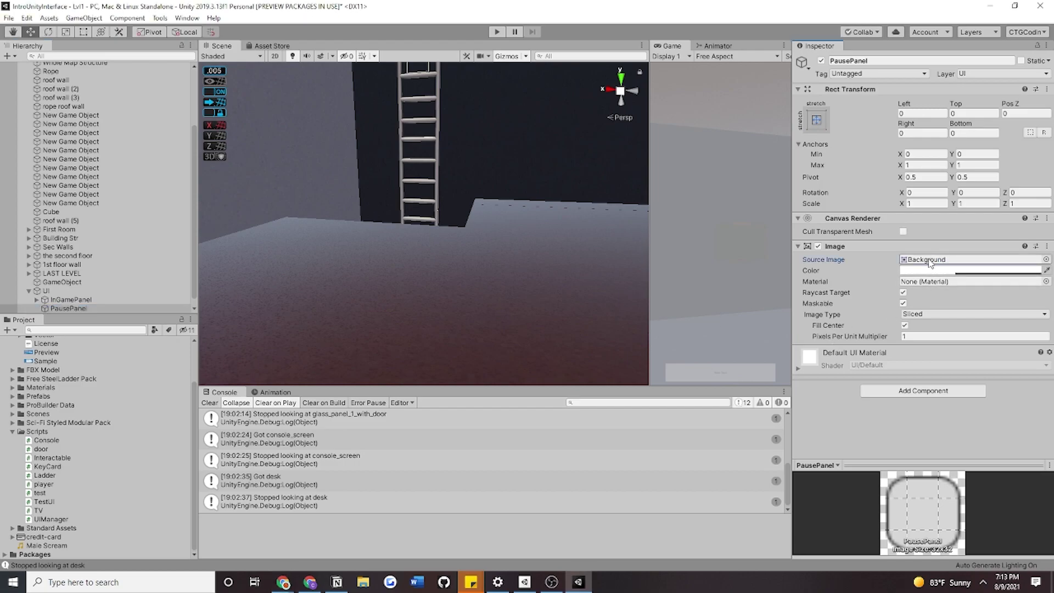
{"action": "key", "text": "Delete"}
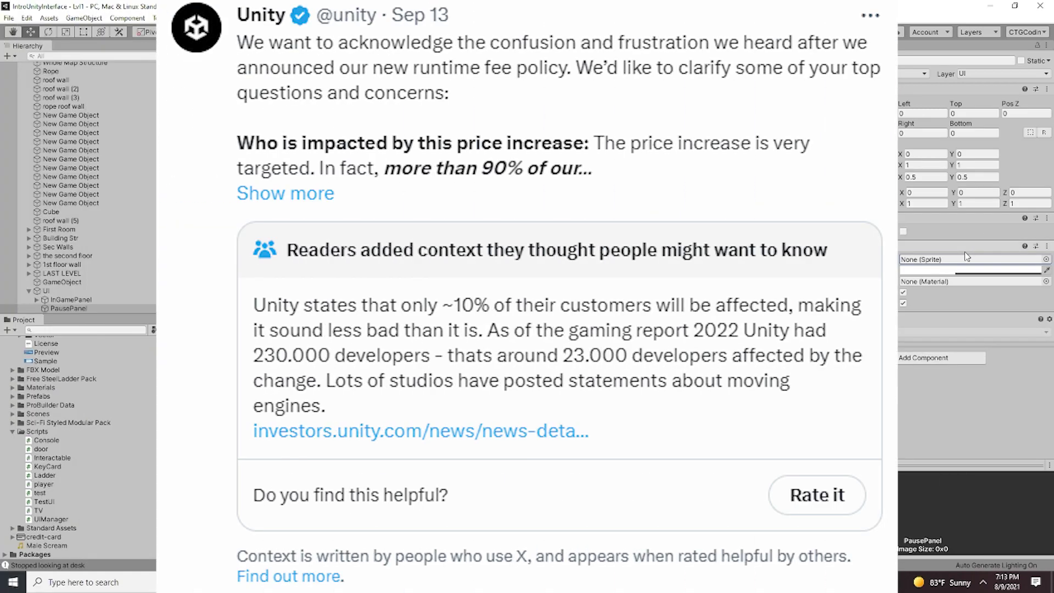
{"action": "key", "text": "ctrl+z"}
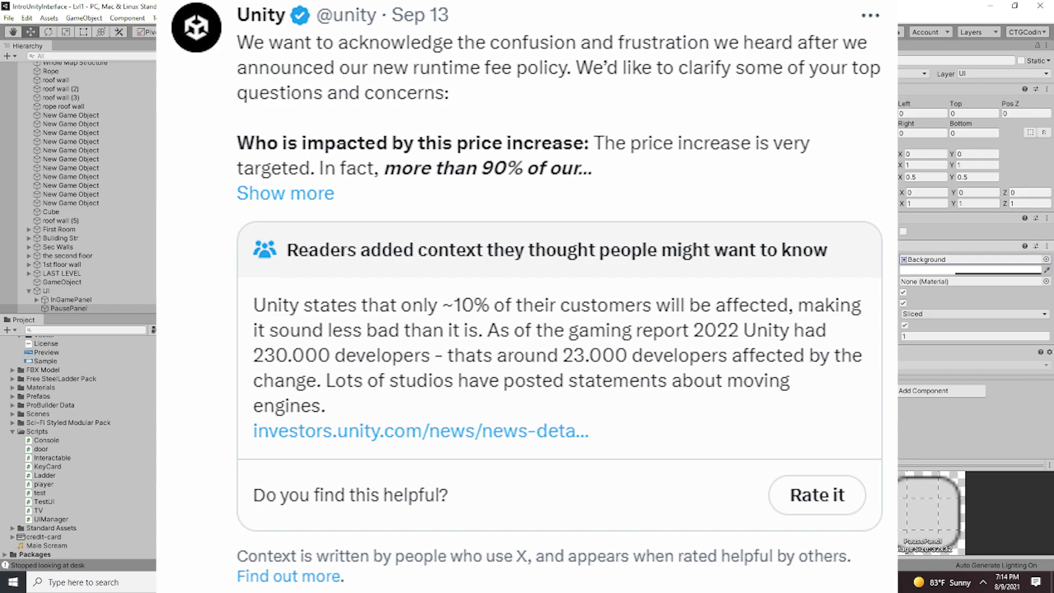
{"action": "double_click", "coordinate": [917, 258]}
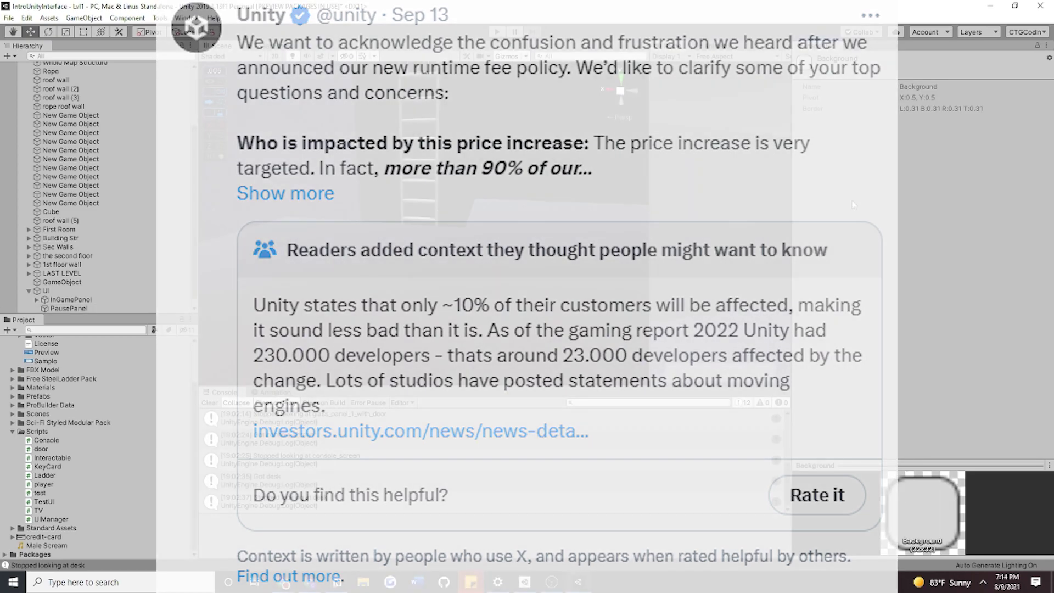
{"action": "left_click", "coordinate": [68, 308]}
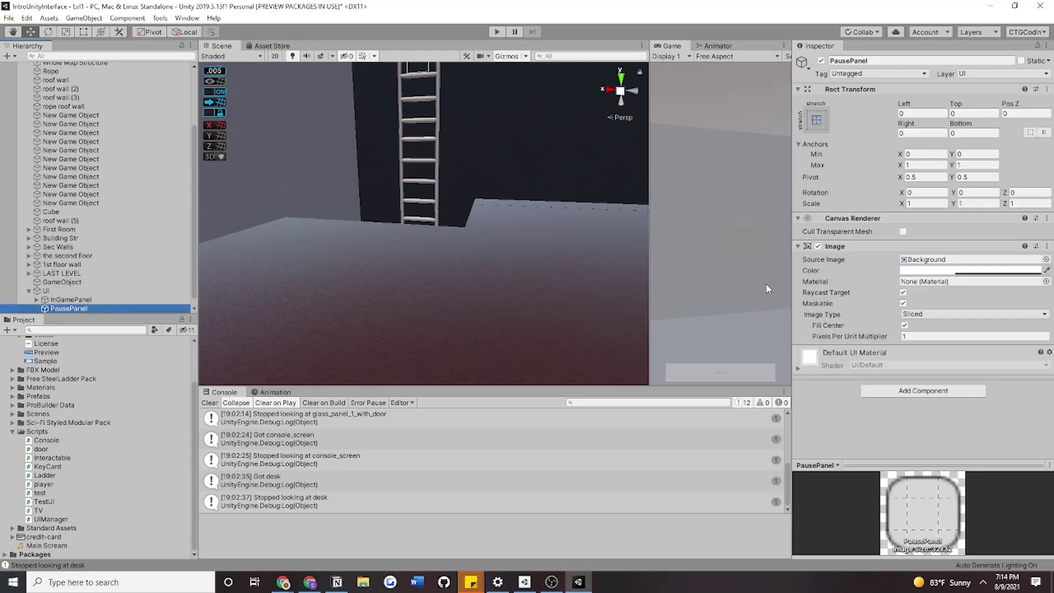
Remove the Background sprite from the source image of PausePanel's Image component.
{"action": "left_click", "coordinate": [834, 262]}
{"action": "key", "text": "Delete"}
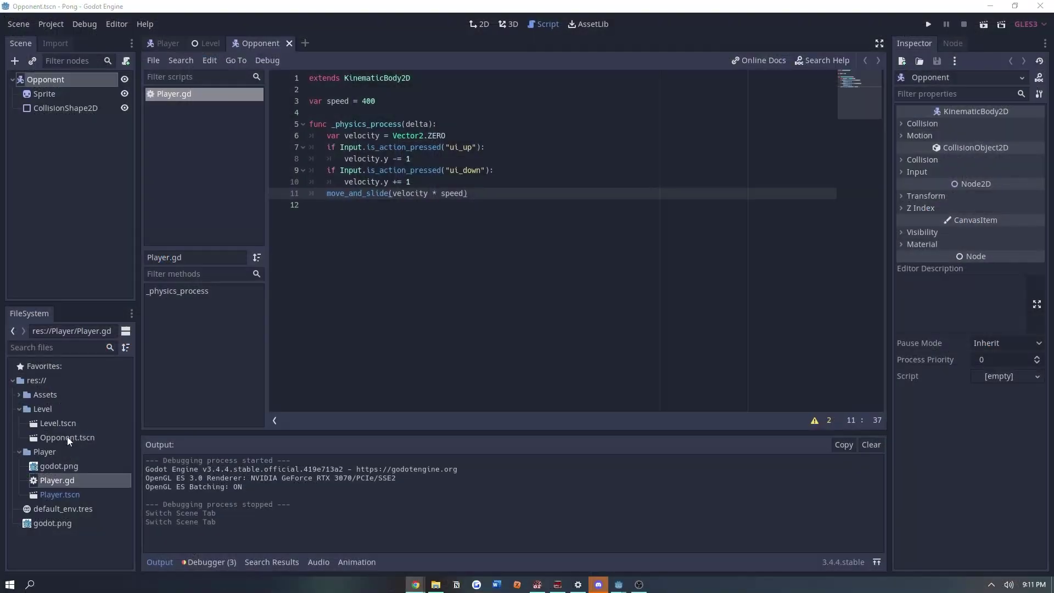
{"action": "left_click", "coordinate": [67, 436]}
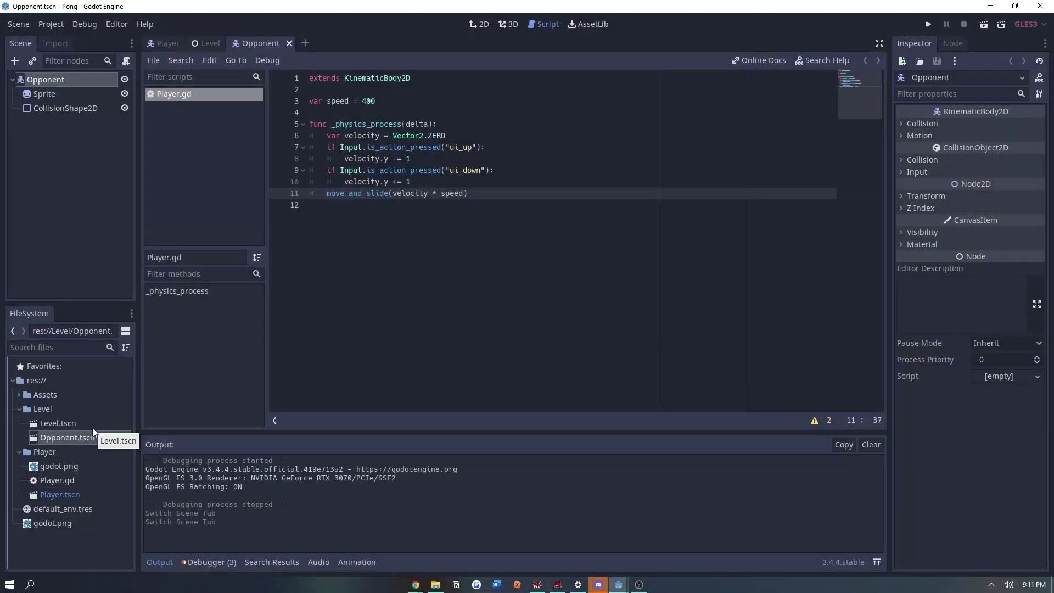
{"action": "key", "text": "Delete"}
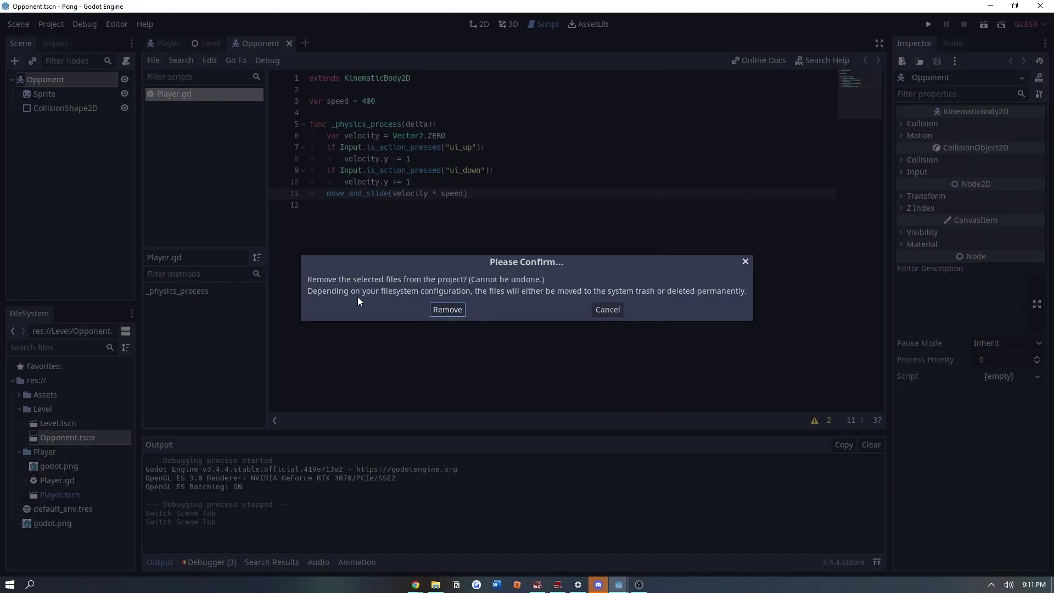
{"action": "left_click", "coordinate": [603, 311]}
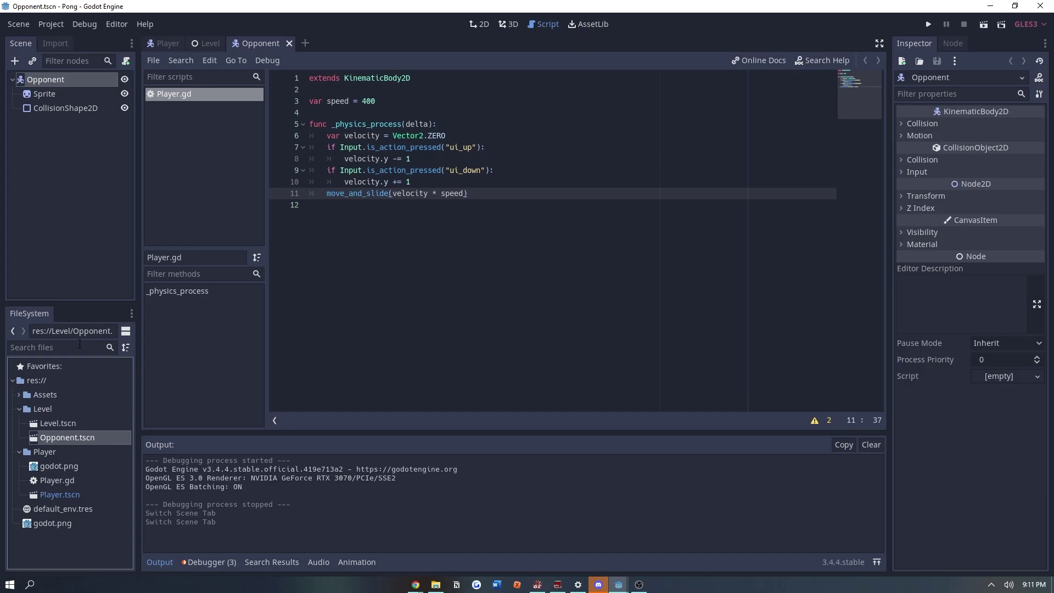
{"action": "left_click", "coordinate": [18, 24]}
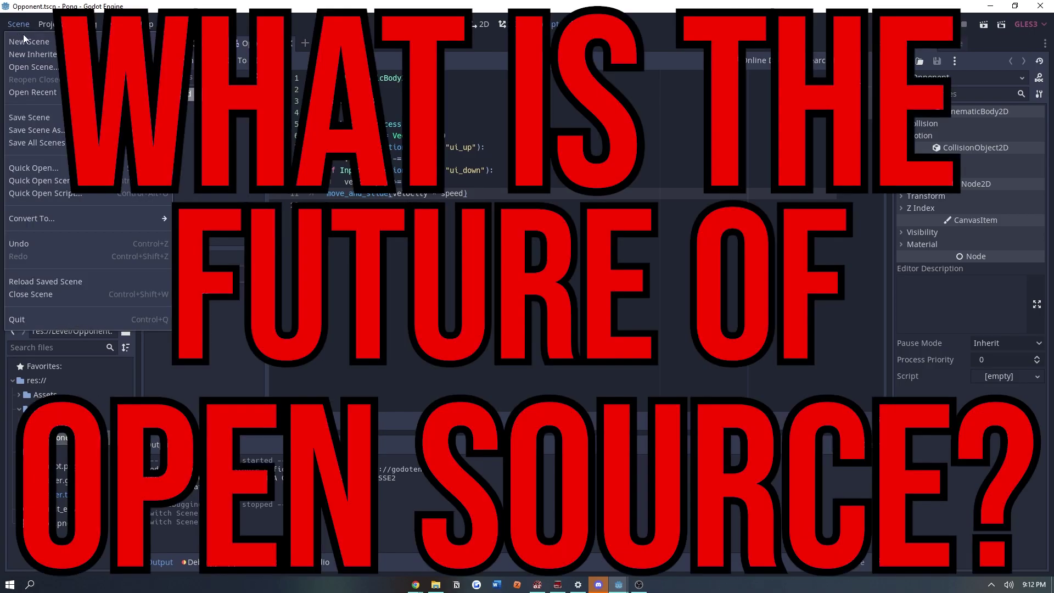
{"action": "left_click", "coordinate": [31, 131]}
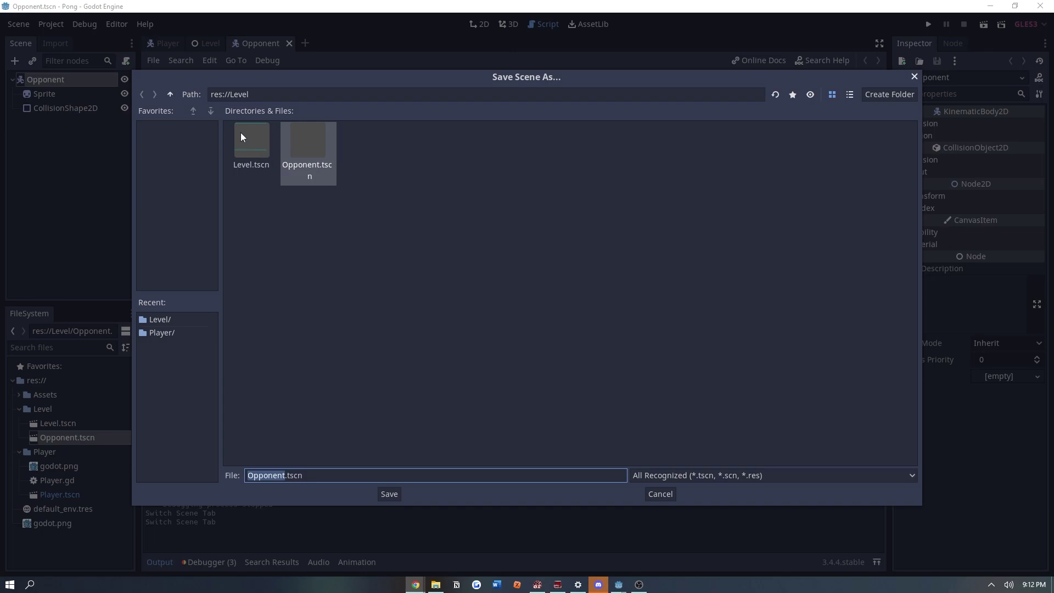
{"action": "left_click", "coordinate": [167, 332]}
{"action": "left_click", "coordinate": [167, 320]}
{"action": "left_click", "coordinate": [142, 95]}
{"action": "left_click", "coordinate": [142, 95]}
{"action": "left_click", "coordinate": [656, 91]}
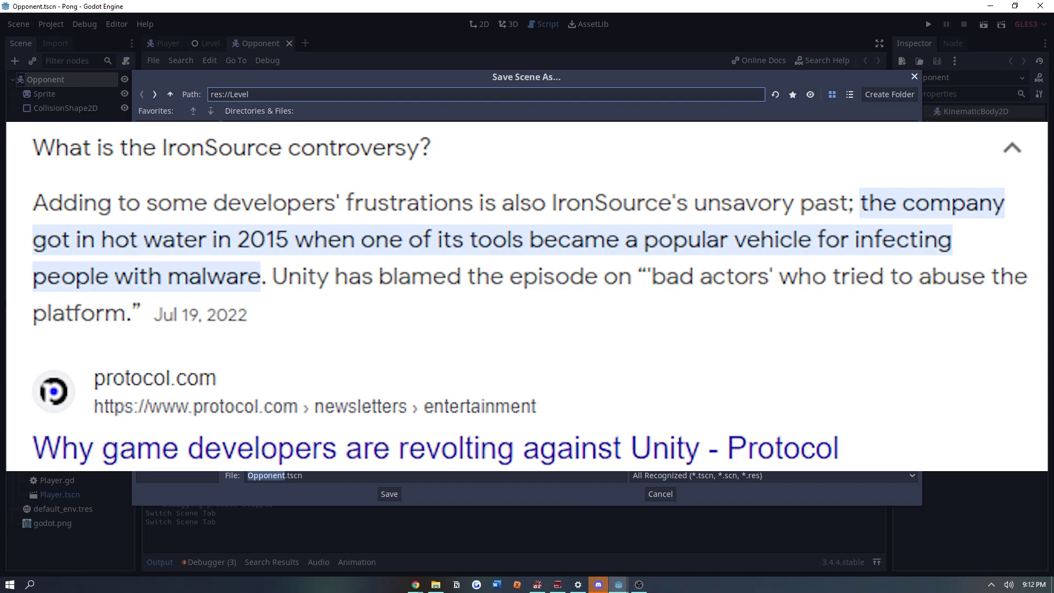
{"action": "left_click", "coordinate": [571, 296]}
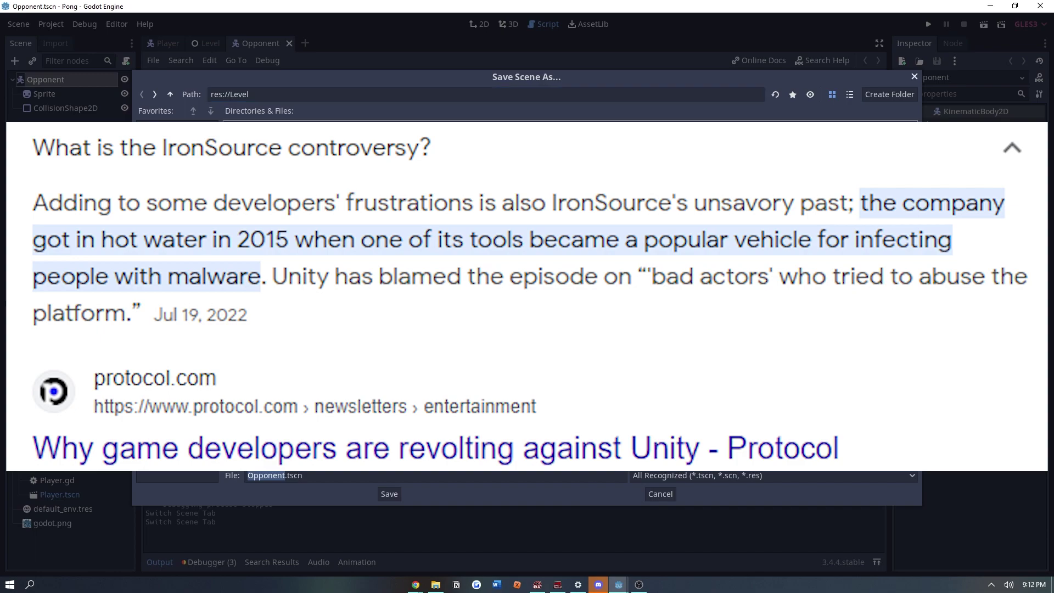
{"action": "left_click", "coordinate": [660, 494]}
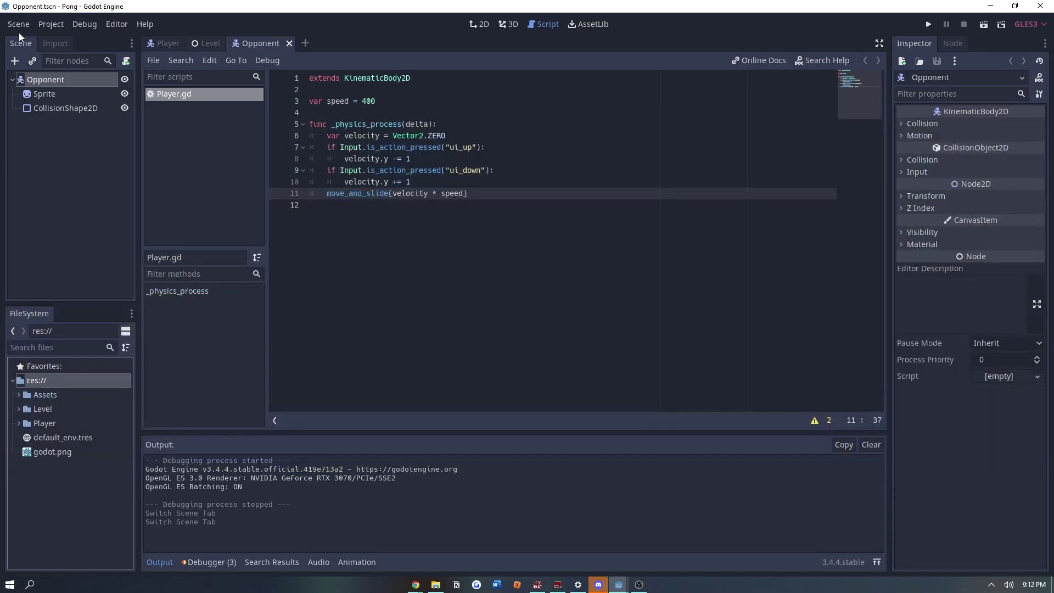
Start saving the Opponent scene as a new file and browse to the project root res://.
{"action": "left_click", "coordinate": [19, 29]}
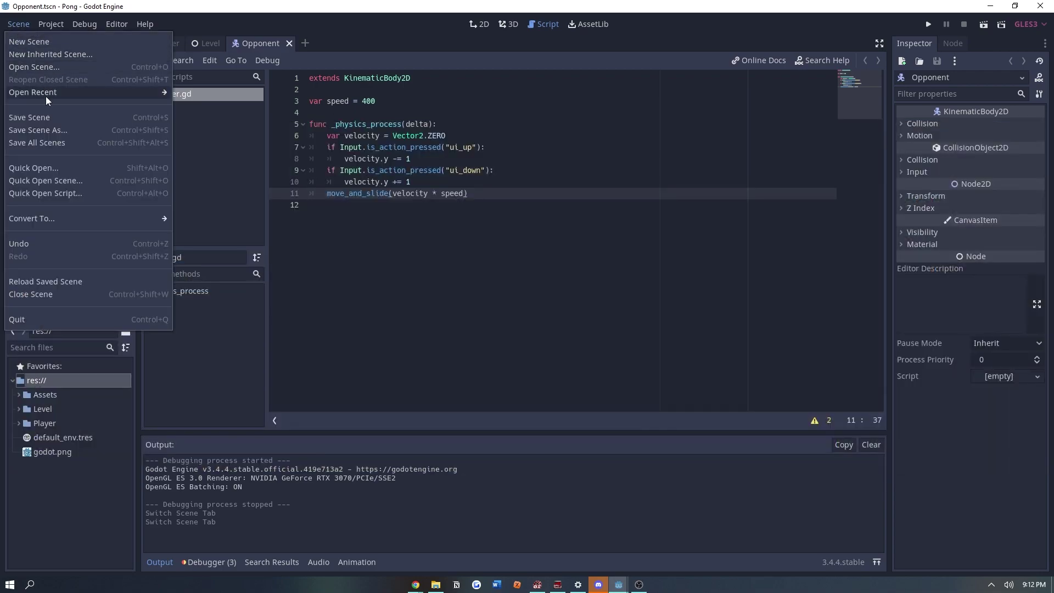
{"action": "left_click", "coordinate": [60, 131]}
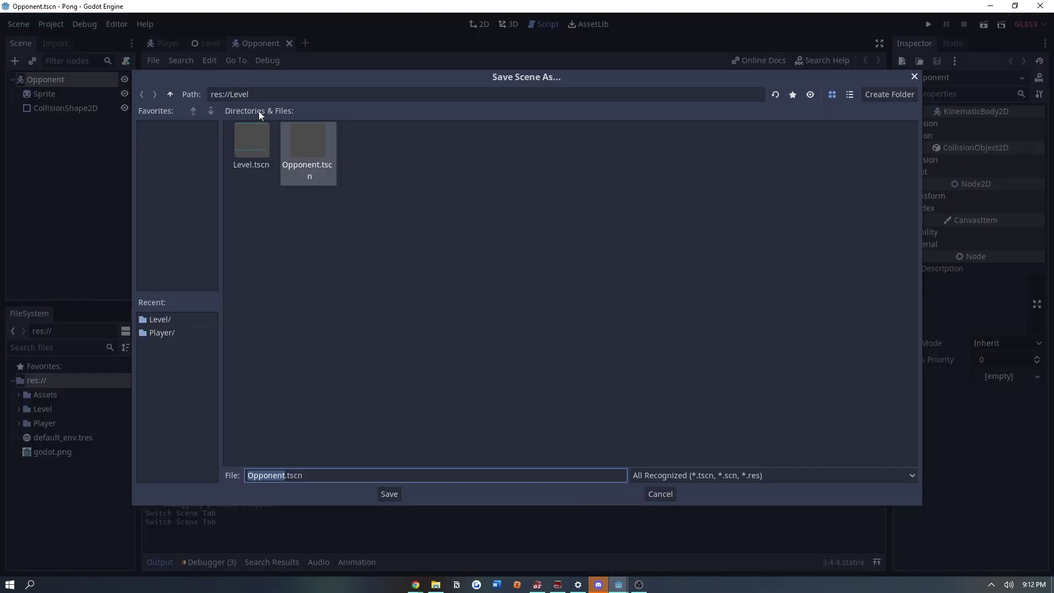
{"action": "left_click", "coordinate": [162, 332]}
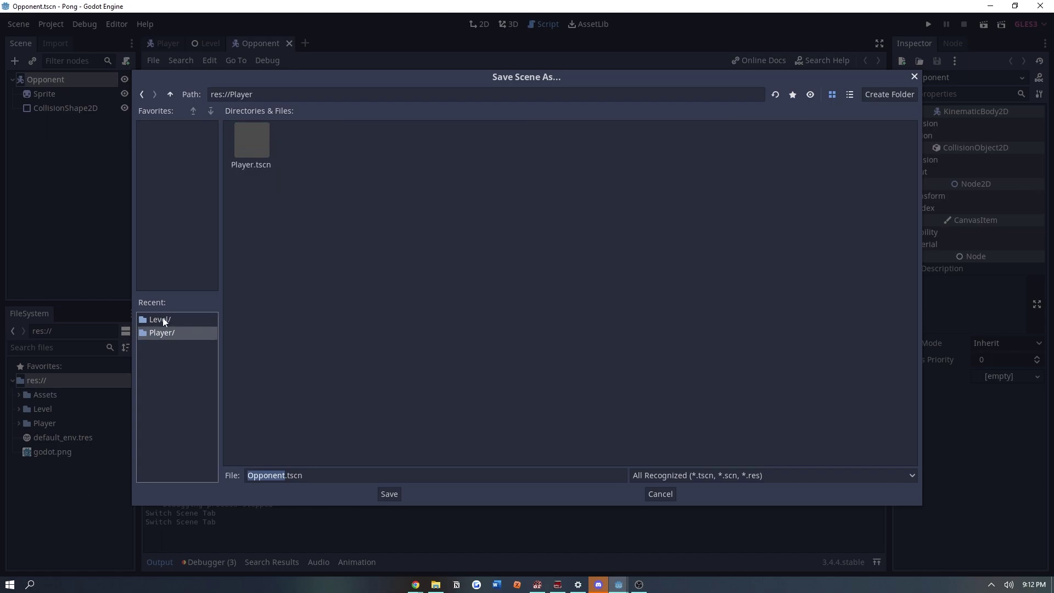
{"action": "left_click", "coordinate": [142, 95]}
{"action": "left_click", "coordinate": [256, 95]}
{"action": "key", "text": "BackSpace"}
{"action": "key", "text": "BackSpace"}
{"action": "key", "text": "BackSpace"}
{"action": "key", "text": "BackSpace"}
{"action": "key", "text": "BackSpace"}
{"action": "key", "text": "Return"}
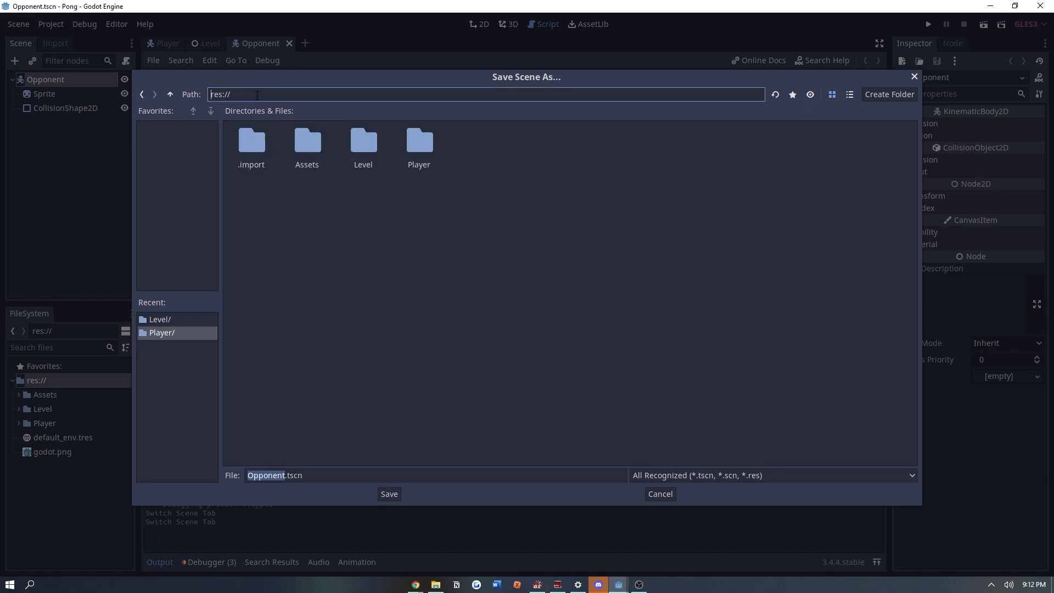
Create a folder named Opponent in the project root and save the scene in it as Opponent.tscn.
{"action": "right_click", "coordinate": [337, 218]}
{"action": "left_click", "coordinate": [346, 226]}
{"action": "type", "text": "Opponent"}
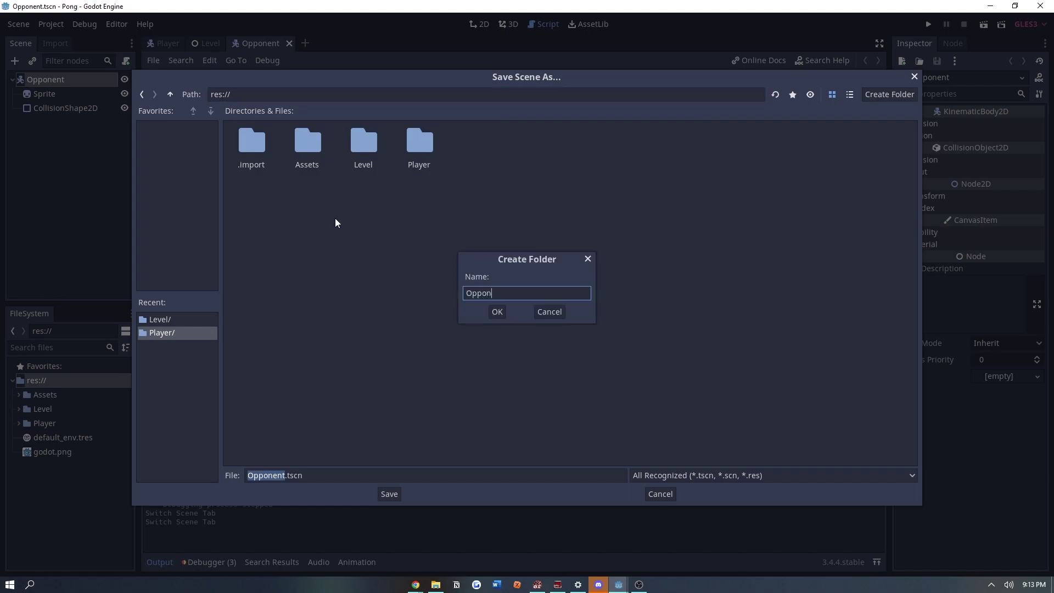
{"action": "key", "text": "Return"}
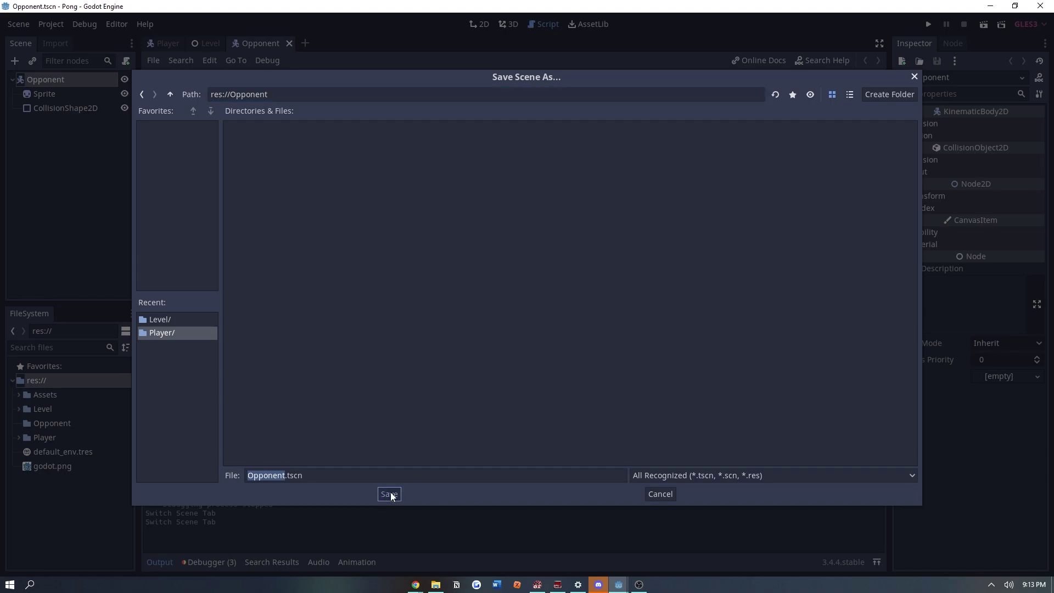
{"action": "left_click", "coordinate": [390, 492]}
Check the saved copy in the Opponent folder and delete the old Opponent.tscn from the Level folder.
{"action": "left_click", "coordinate": [24, 423]}
{"action": "left_click", "coordinate": [19, 424]}
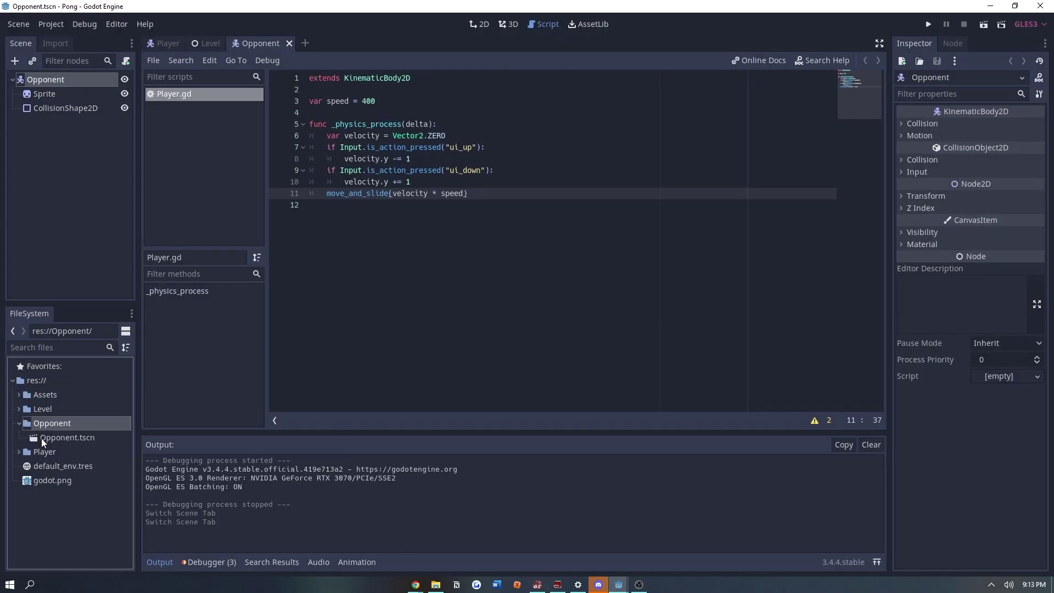
{"action": "left_click", "coordinate": [41, 438]}
{"action": "left_click", "coordinate": [19, 409]}
{"action": "left_click", "coordinate": [50, 437]}
{"action": "key", "text": "Delete"}
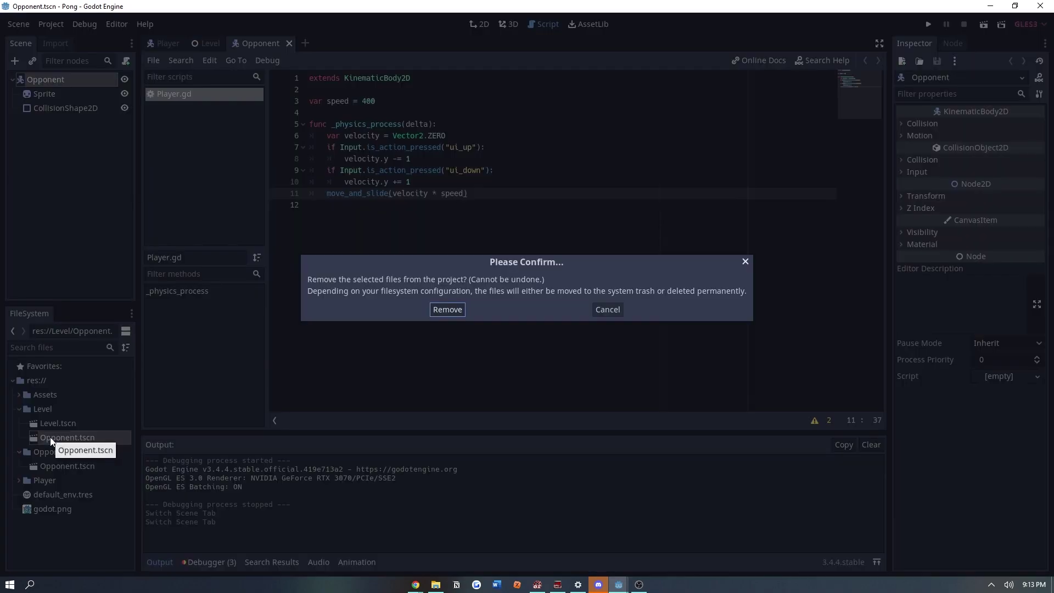
{"action": "left_click", "coordinate": [445, 309]}
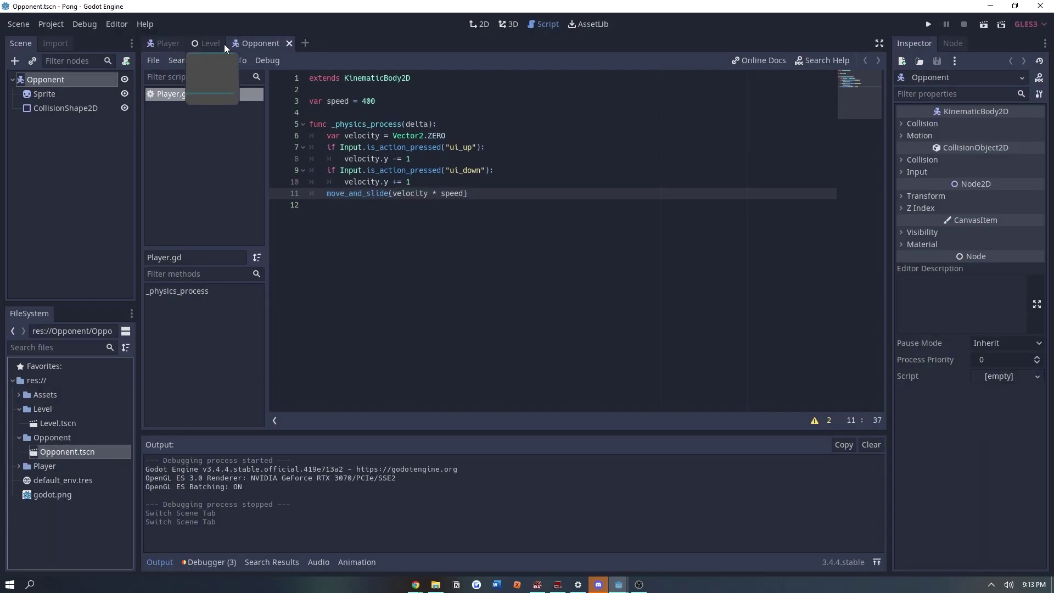
Show the Level scene in the 2D workspace and select its Level root node.
{"action": "left_click", "coordinate": [485, 25]}
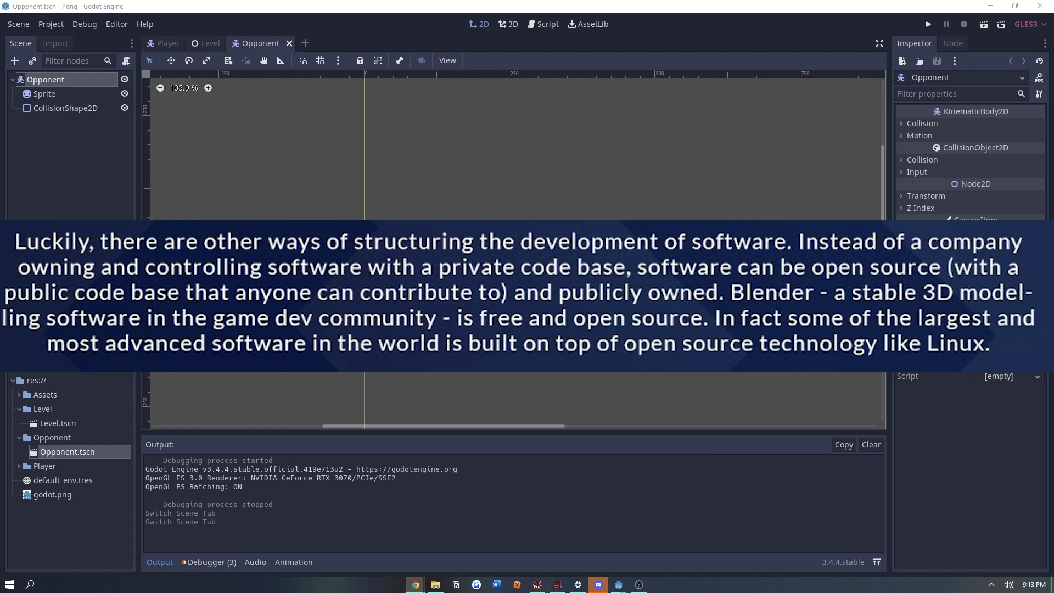
{"action": "left_click", "coordinate": [203, 44]}
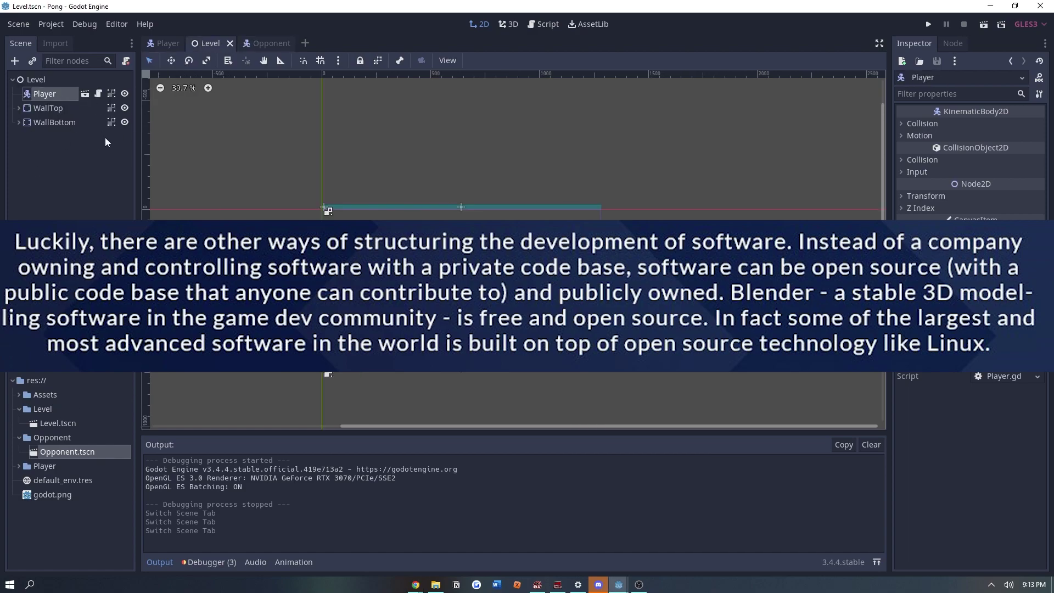
{"action": "left_click", "coordinate": [32, 80]}
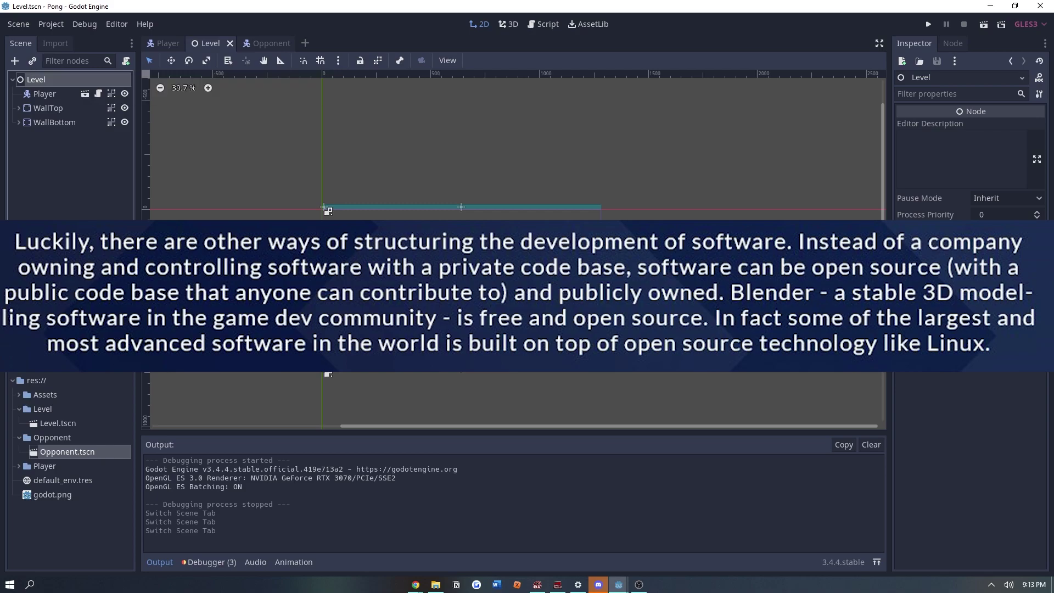
{"action": "key", "text": "alt+Tab"}
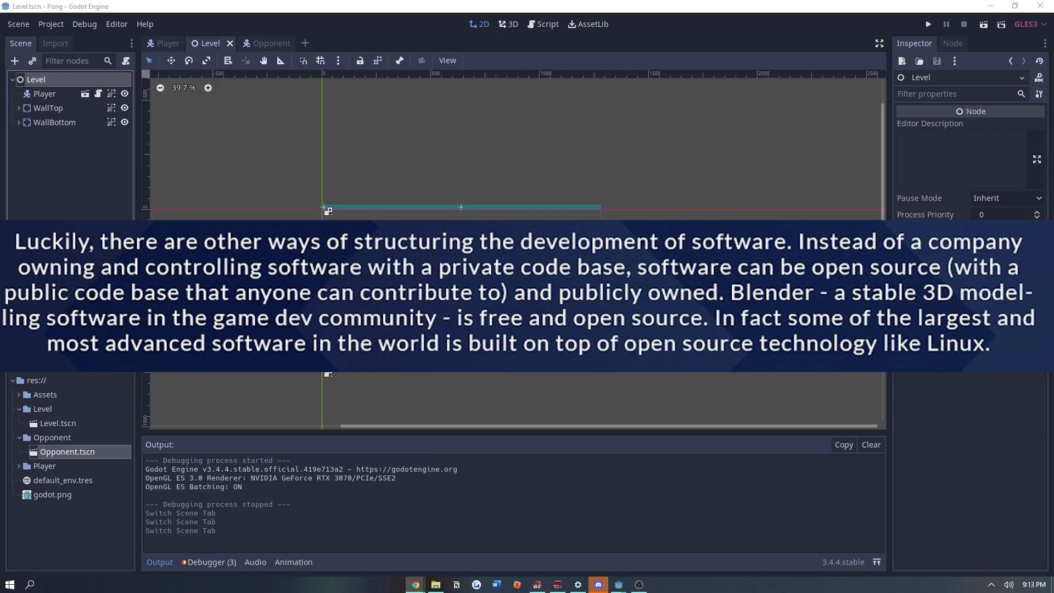
{"action": "left_click", "coordinate": [214, 43]}
{"action": "left_click", "coordinate": [259, 43]}
{"action": "left_click", "coordinate": [208, 42]}
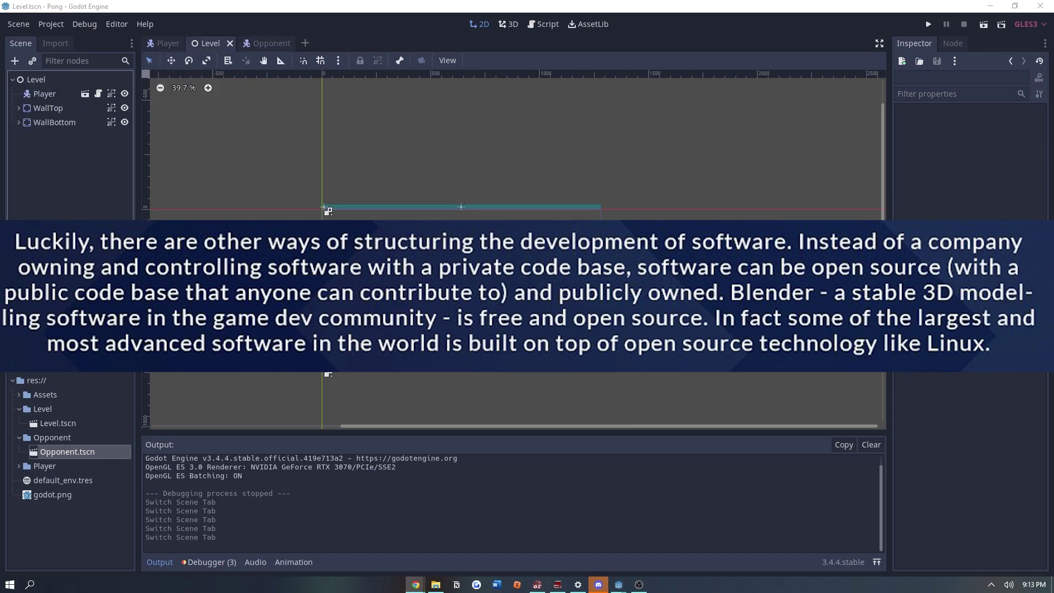
Instance the Opponent scene as a child of the Level root node.
{"action": "left_click", "coordinate": [32, 62]}
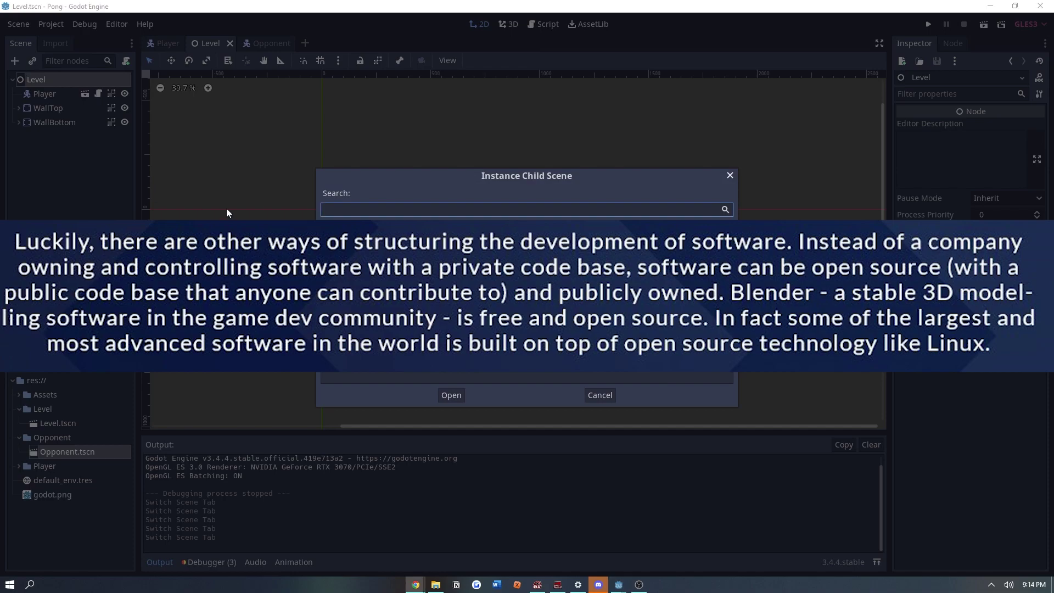
{"action": "left_click", "coordinate": [362, 258]}
{"action": "left_click", "coordinate": [452, 397]}
{"action": "left_click", "coordinate": [451, 396]}
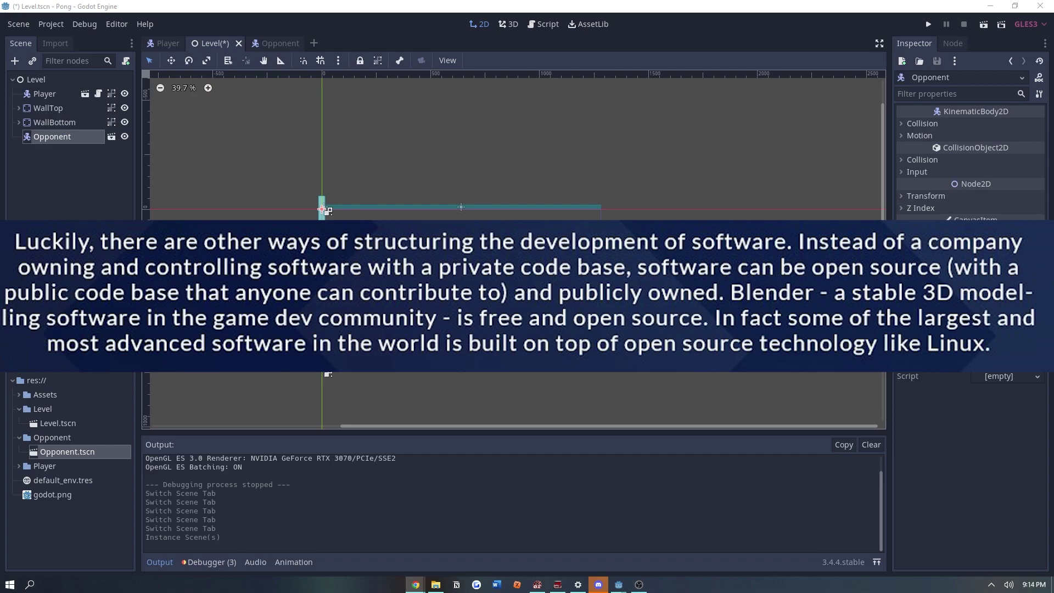
Move the Opponent instance to about (1183, 297), near the right end of the playfield between the walls, and save the Level scene.
{"action": "scroll", "coordinate": [324, 209], "scroll_direction": "up", "scroll_amount": 2}
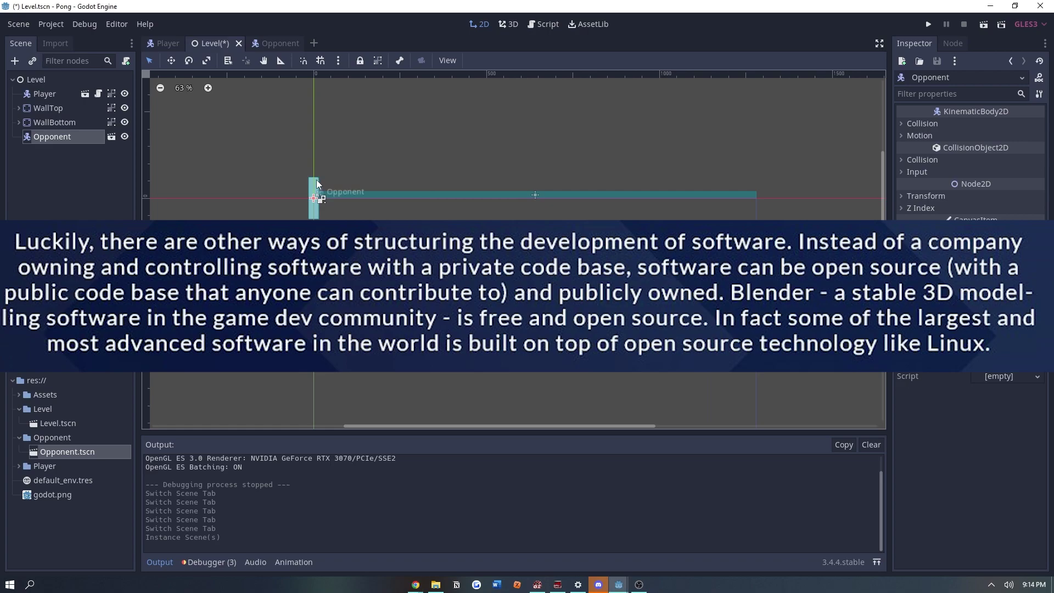
{"action": "key", "text": "ctrl+Tab"}
{"action": "left_click", "coordinate": [213, 41]}
{"action": "left_click_drag", "start_coordinate": [315, 181], "coordinate": [417, 247]}
{"action": "left_click_drag", "start_coordinate": [342, 264], "coordinate": [654, 260]}
{"action": "scroll", "coordinate": [714, 296], "scroll_direction": "down", "scroll_amount": 4}
{"action": "key", "text": "ctrl+s"}
{"action": "key", "text": "alt+Tab"}
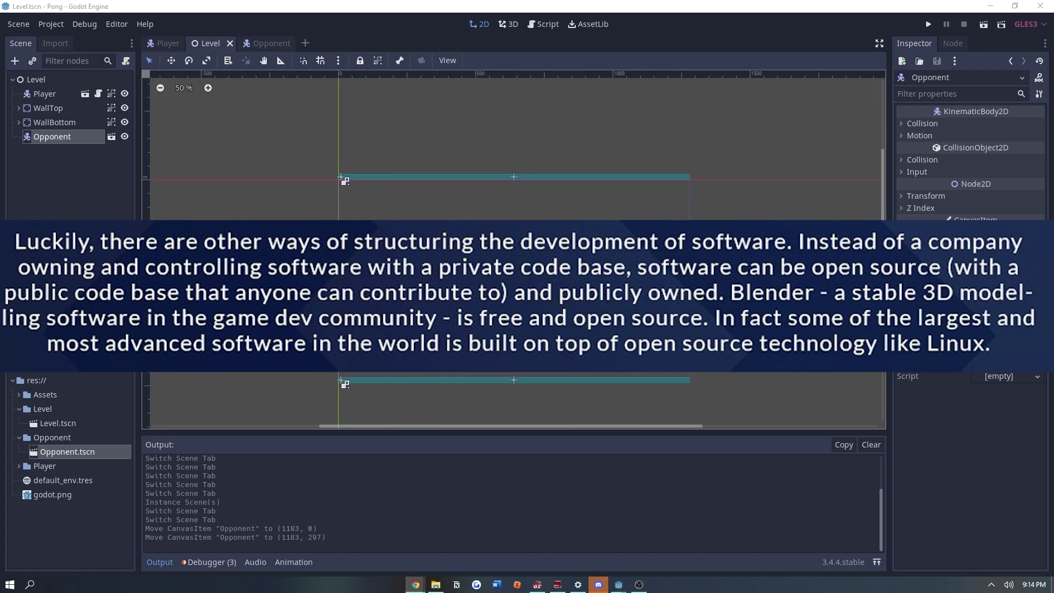
{"action": "scroll", "coordinate": [514, 253], "scroll_direction": "right", "scroll_amount": 3}
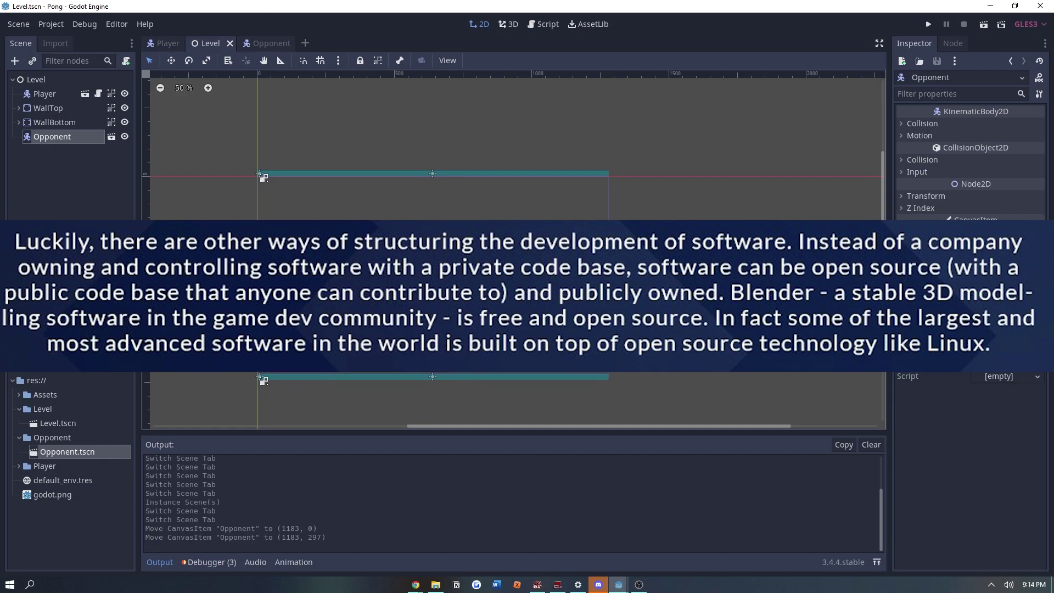
{"action": "left_click", "coordinate": [268, 42]}
{"action": "left_click", "coordinate": [200, 44]}
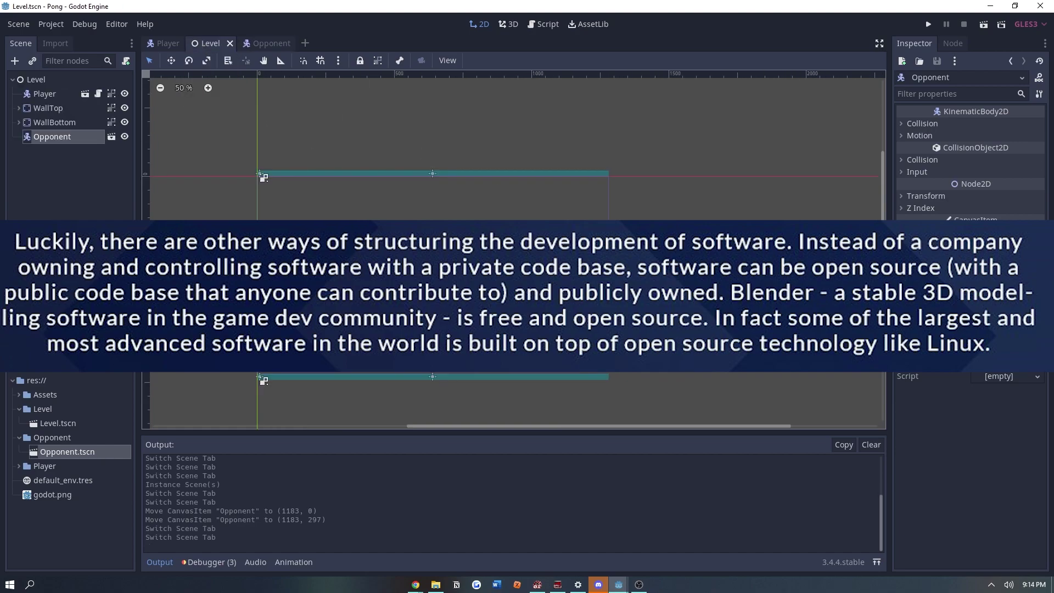